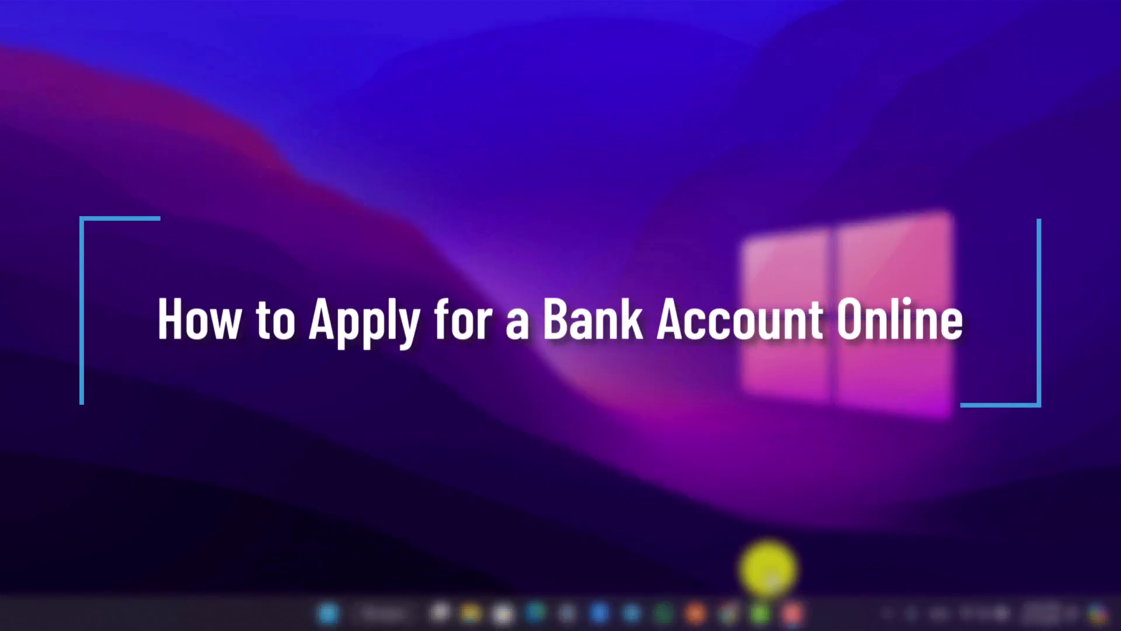
Bring up the Chrome window holding the bank topics spreadsheet from the taskbar
{"action": "right_click", "coordinate": [183, 112]}
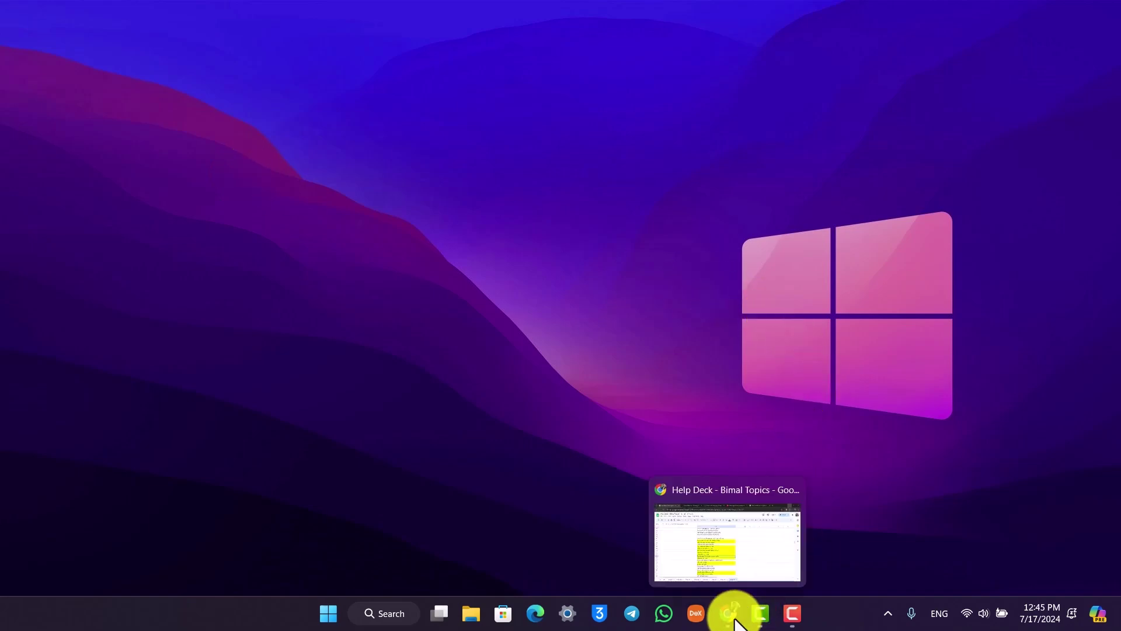
{"action": "mouse_move", "coordinate": [728, 613]}
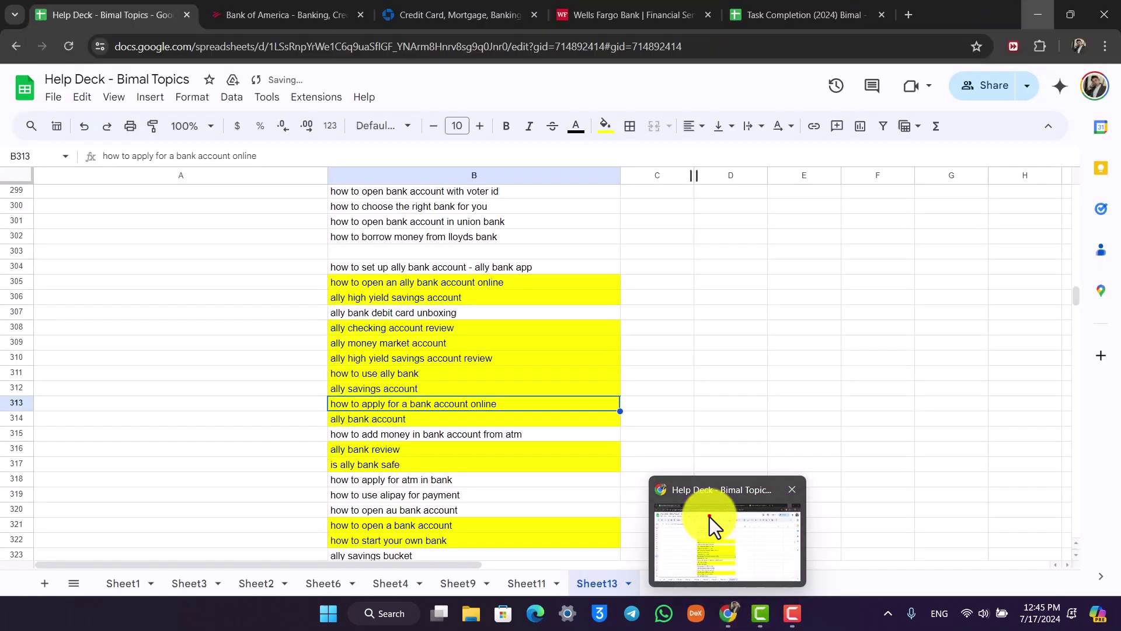
Bring Chrome forward, switch to Bank of America, and close the Task Completion tab
{"action": "left_click", "coordinate": [709, 517]}
{"action": "left_click", "coordinate": [309, 13]}
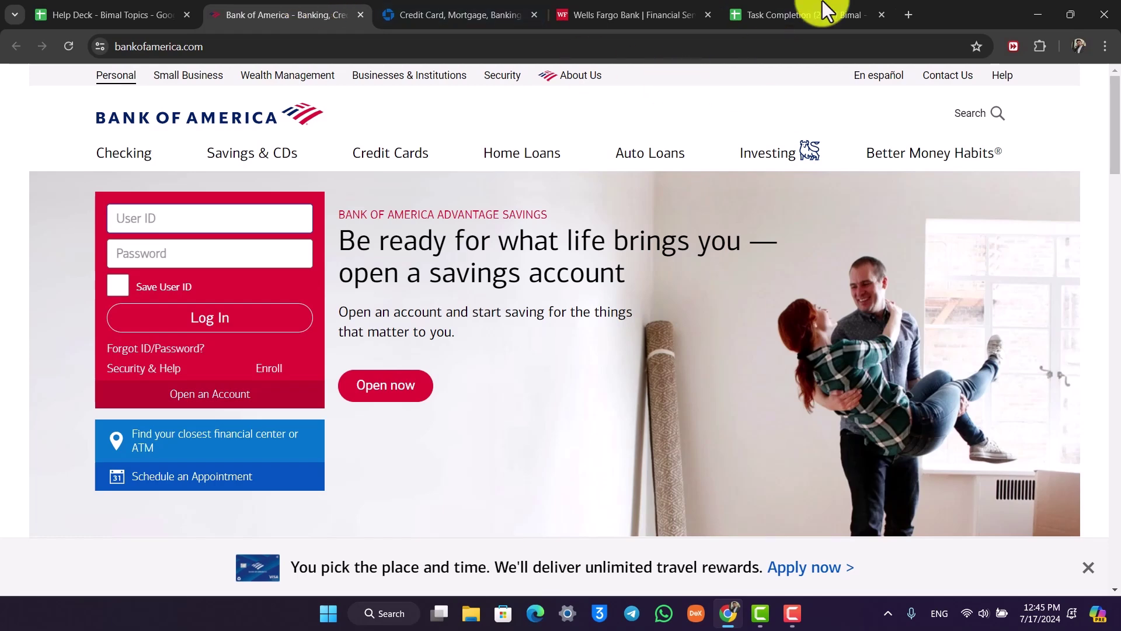
{"action": "left_click", "coordinate": [880, 16]}
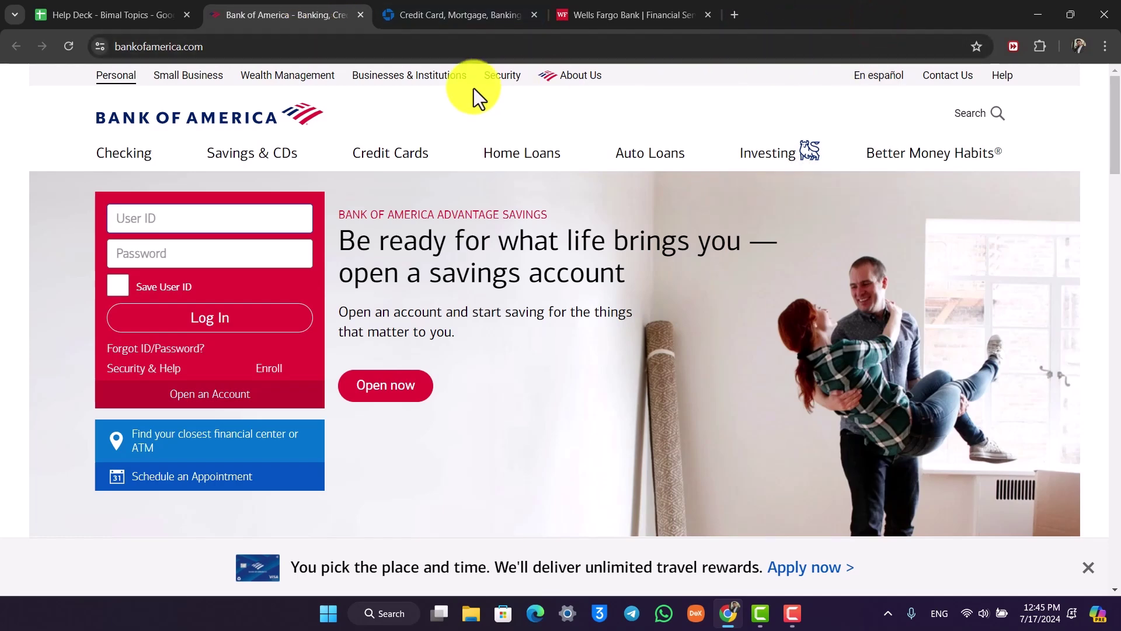
Look over the Chase and Wells Fargo sites, then return to Bank of America's home page
{"action": "left_click", "coordinate": [408, 5]}
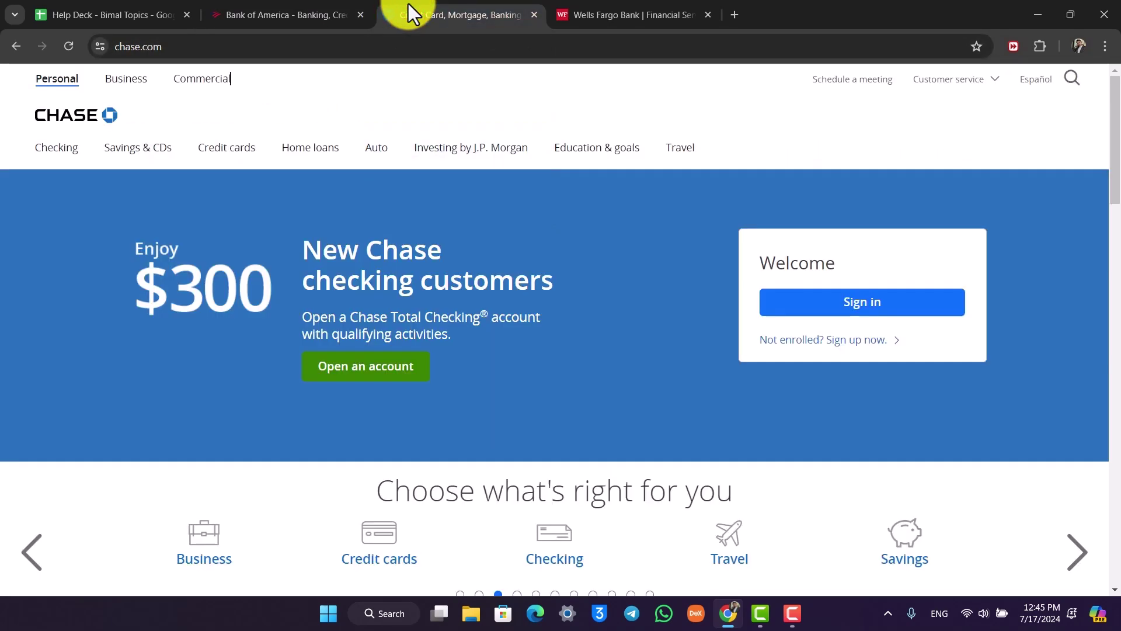
{"action": "left_click", "coordinate": [581, 9]}
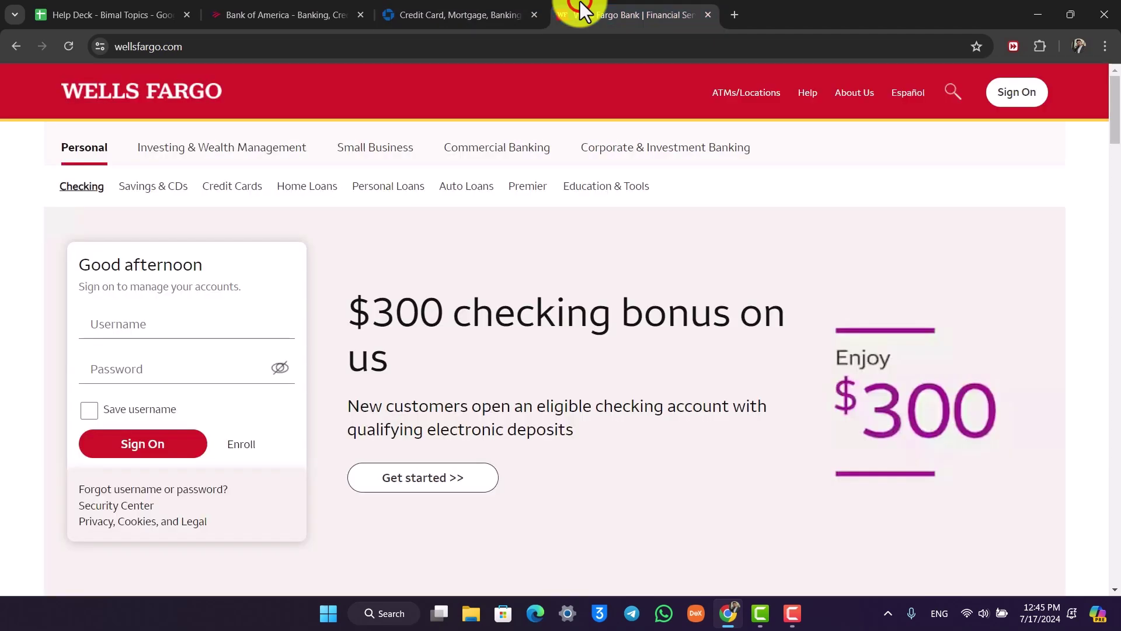
{"action": "scroll", "coordinate": [705, 273], "scroll_direction": "down", "scroll_amount": 4}
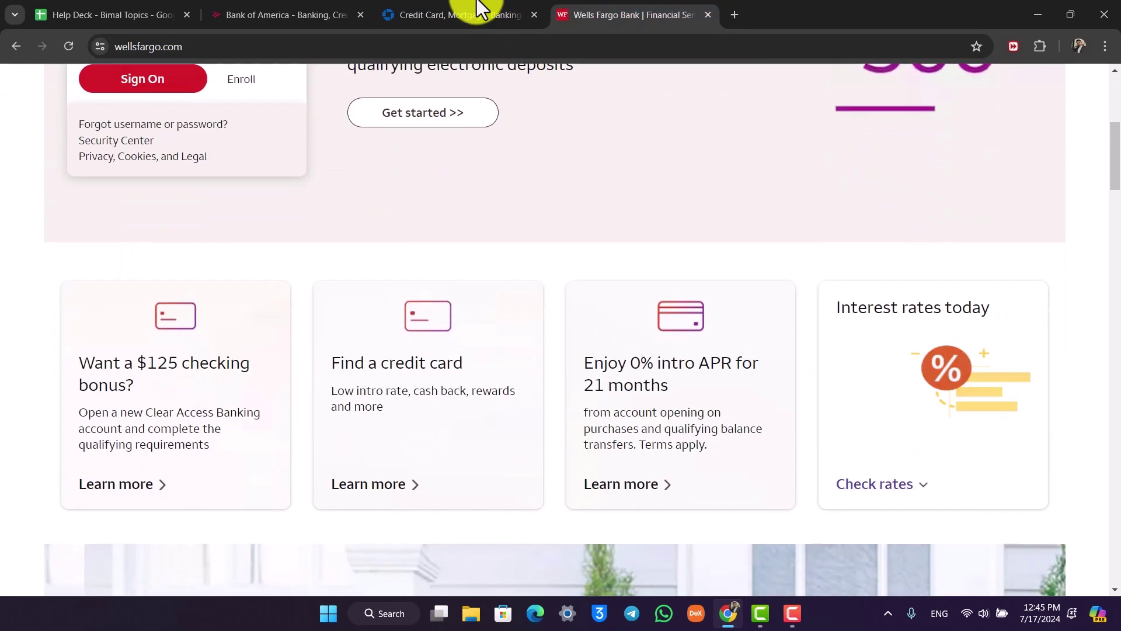
{"action": "left_click", "coordinate": [476, 8]}
{"action": "left_click", "coordinate": [332, 8]}
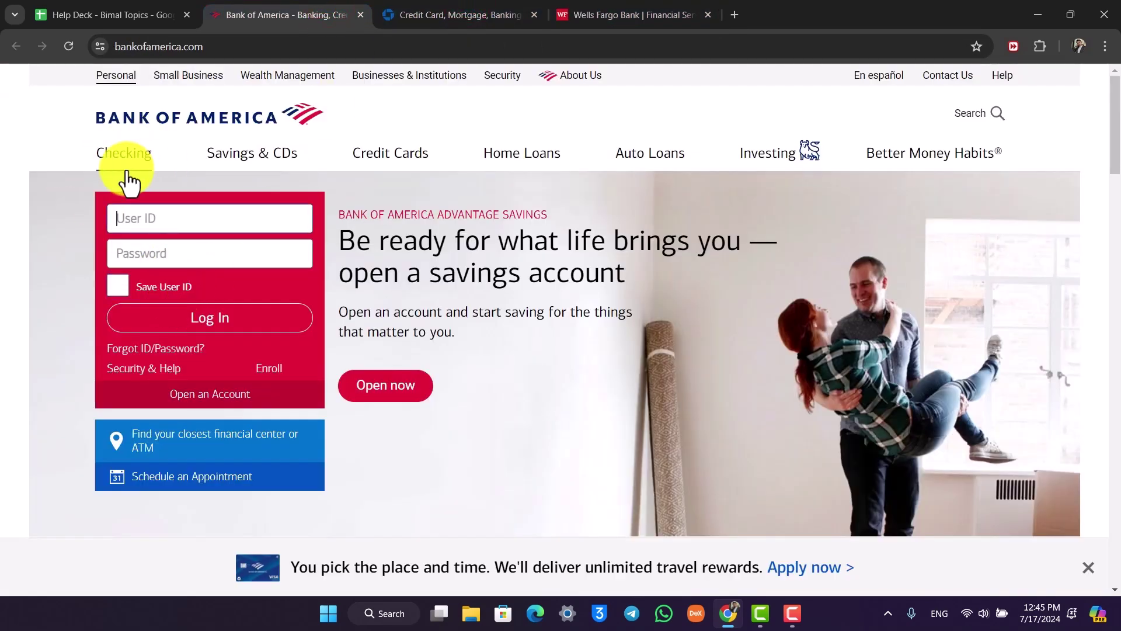
Open the Advantage Savings application start page in a new tab via Savings & CDs, then view Chase
{"action": "left_click", "coordinate": [221, 155]}
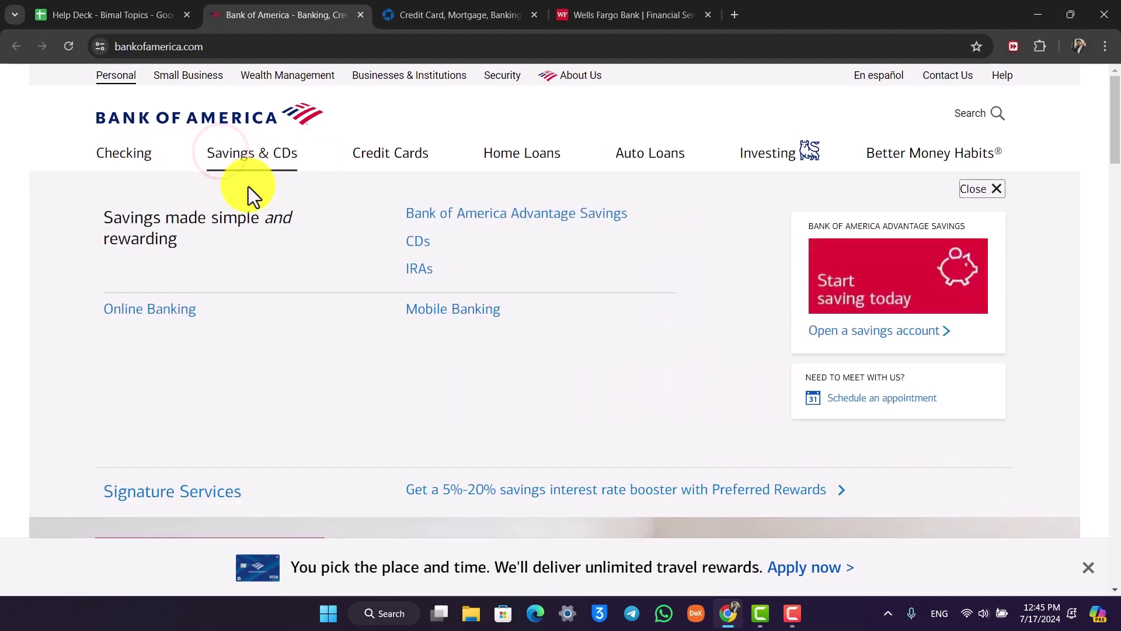
{"action": "left_click", "coordinate": [865, 331]}
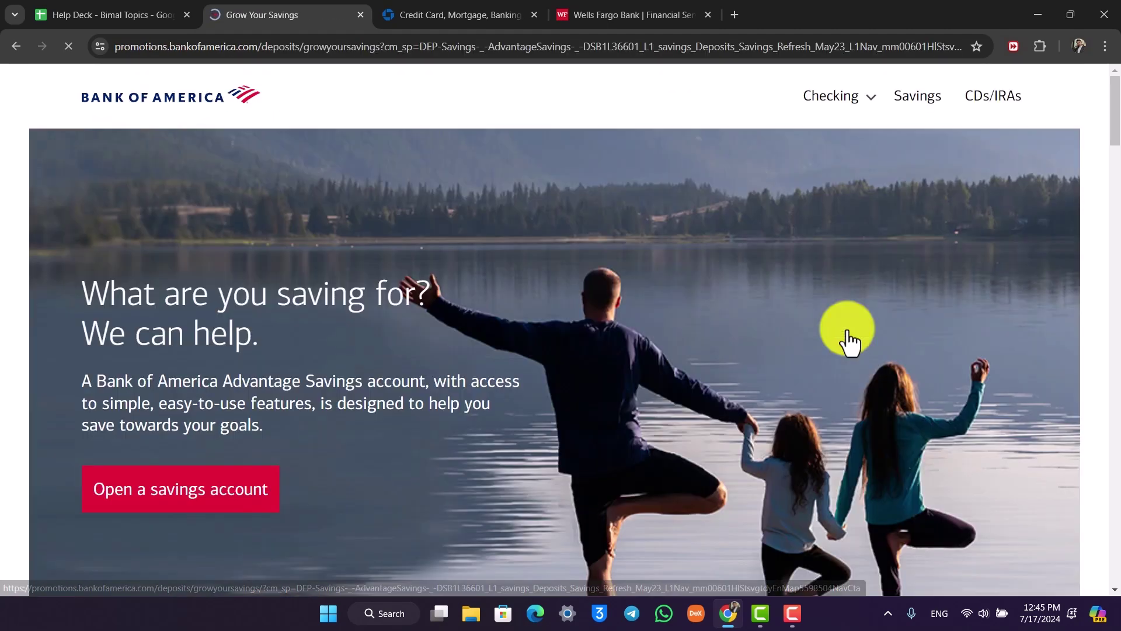
{"action": "scroll", "coordinate": [426, 282], "scroll_direction": "down", "scroll_amount": 2}
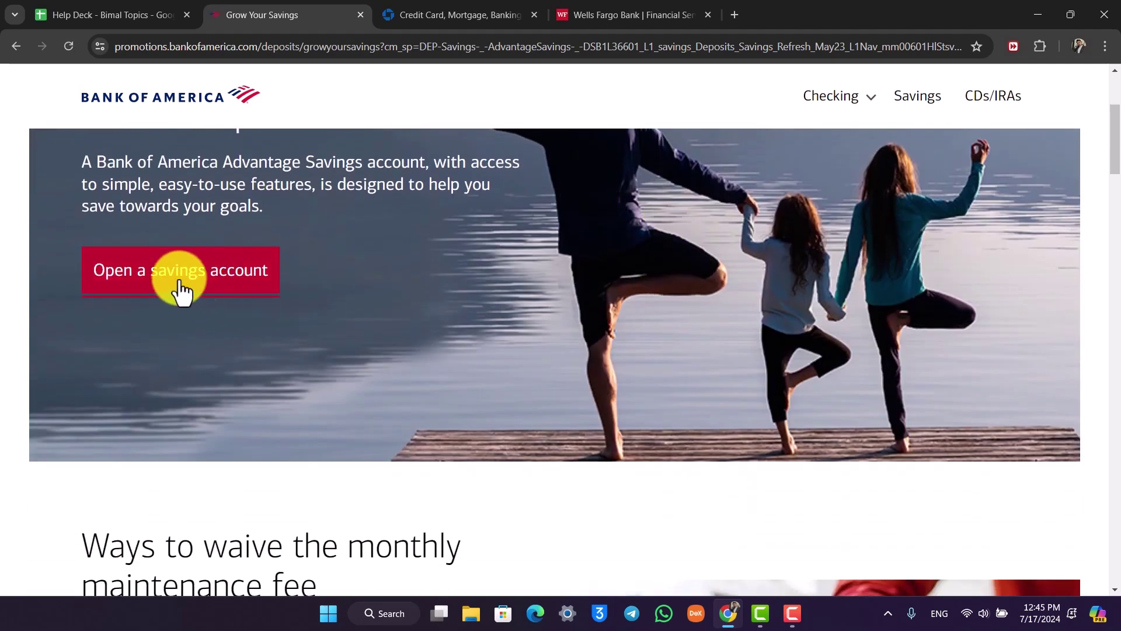
{"action": "left_click", "coordinate": [186, 280]}
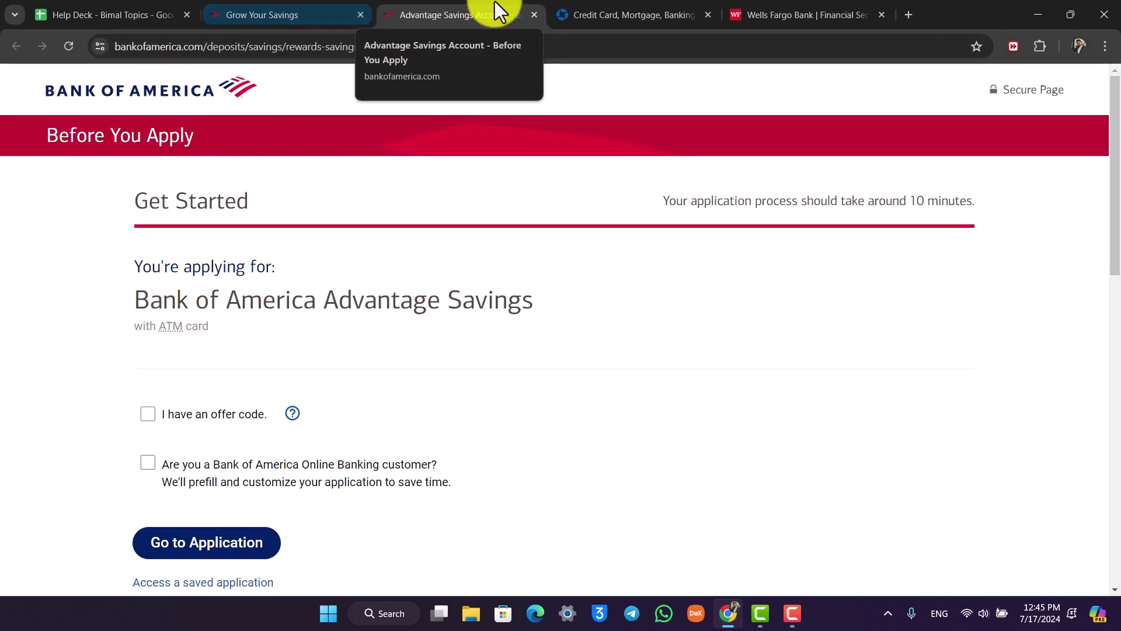
{"action": "left_click", "coordinate": [613, 14]}
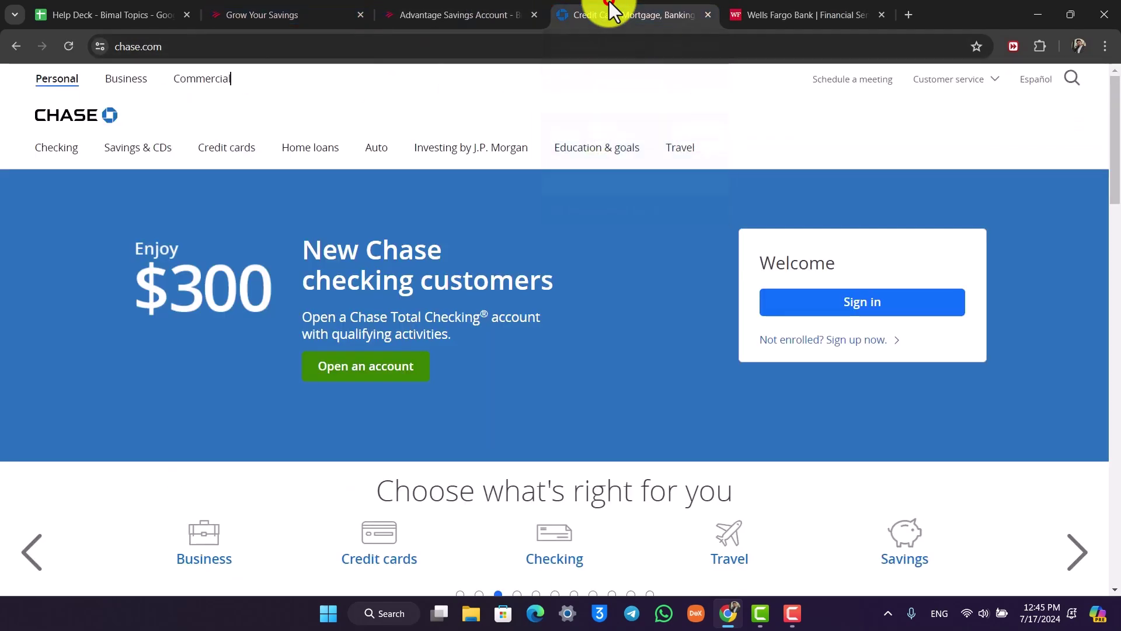
Start loading Chase Savings, check Wells Fargo, then return to the Advantage Savings Before You Apply page
{"action": "left_click", "coordinate": [137, 163]}
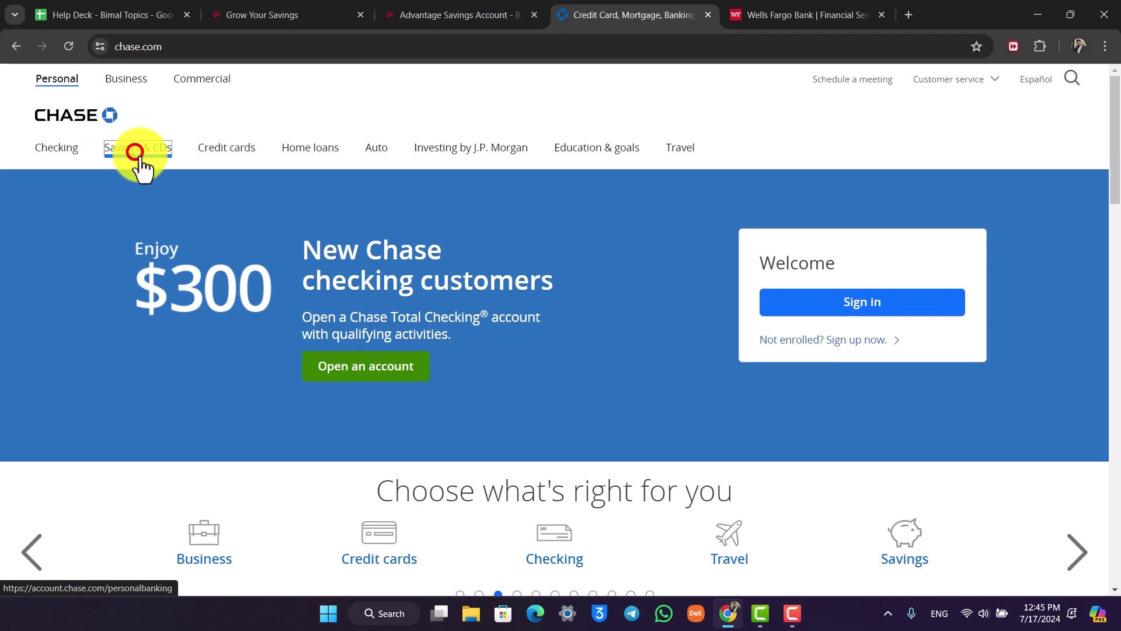
{"action": "left_click", "coordinate": [165, 169]}
{"action": "left_click", "coordinate": [849, 15]}
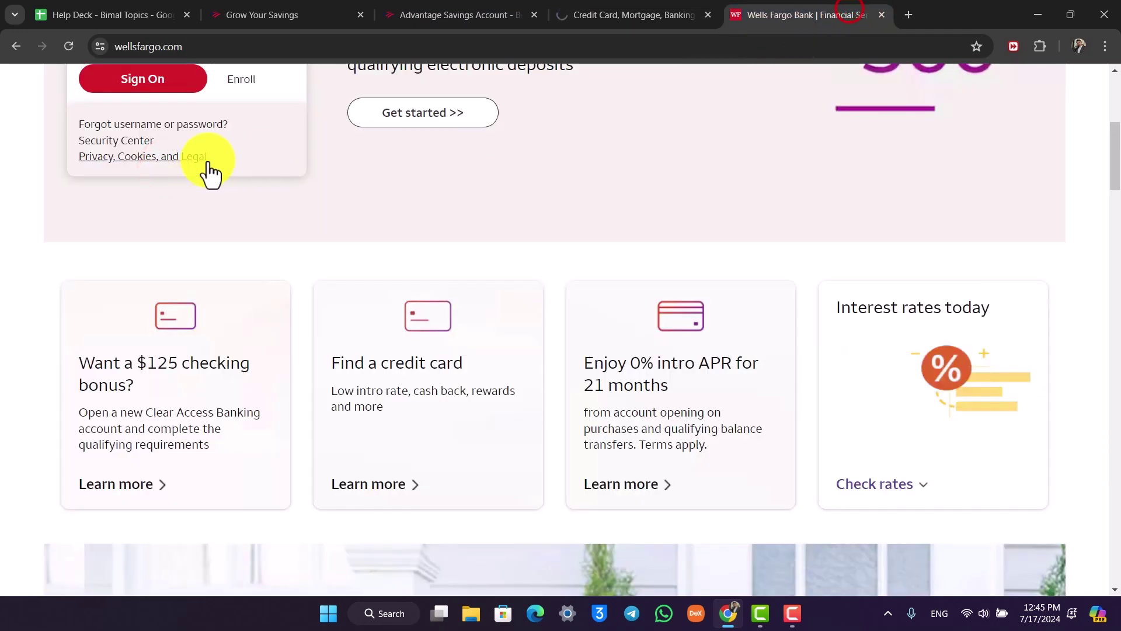
{"action": "scroll", "coordinate": [230, 263], "scroll_direction": "up", "scroll_amount": 5}
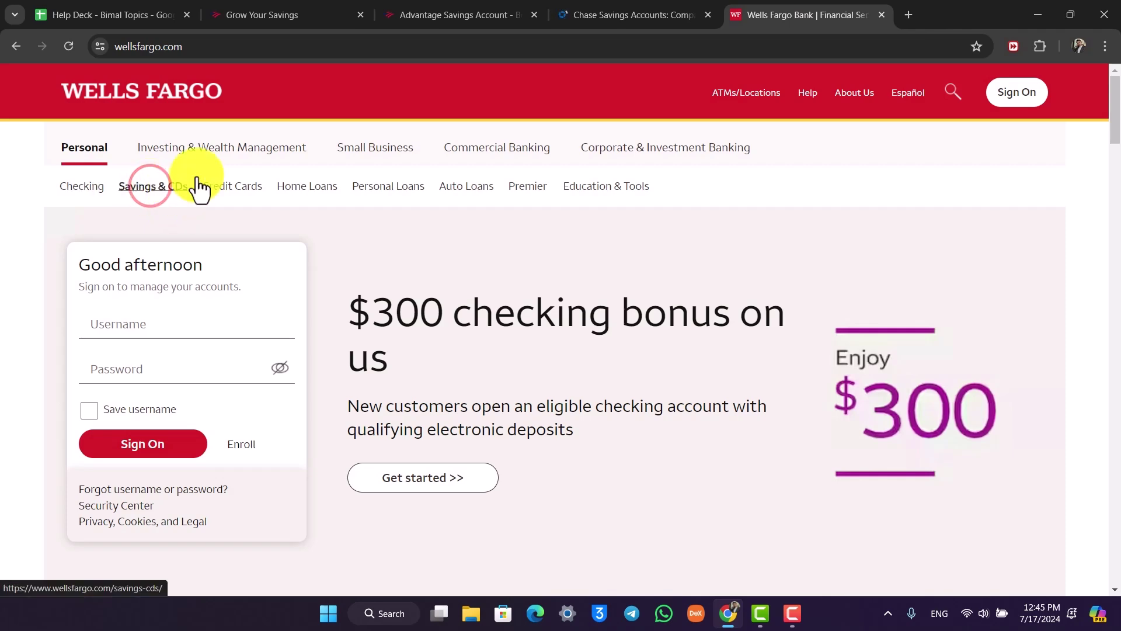
{"action": "left_click", "coordinate": [649, 14]}
{"action": "left_click", "coordinate": [430, 14]}
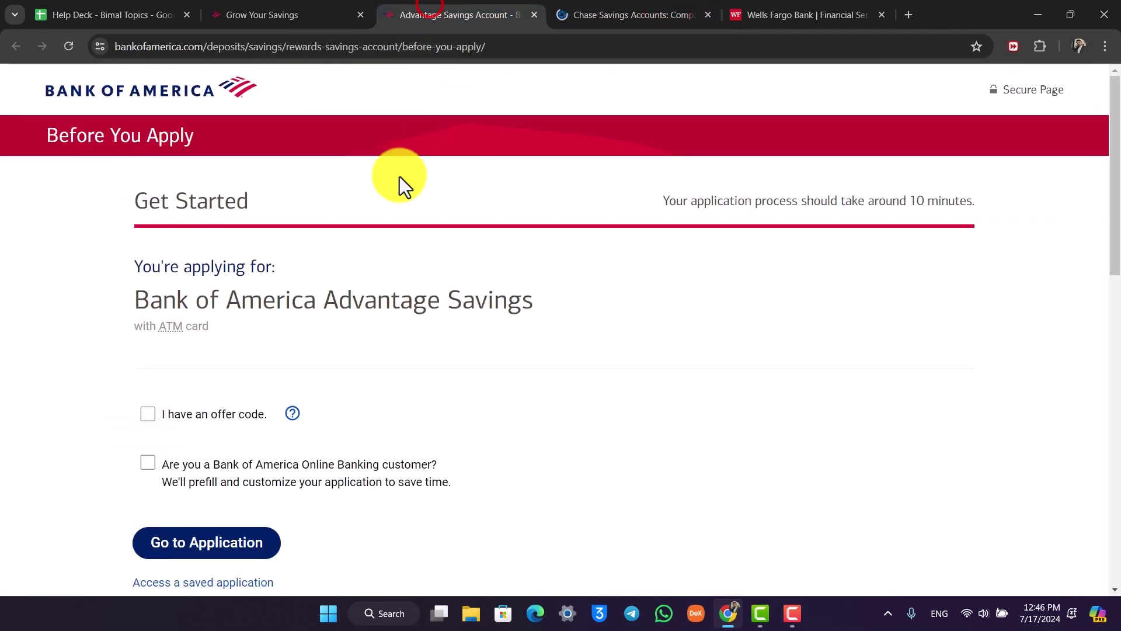
{"action": "scroll", "coordinate": [350, 491], "scroll_direction": "down", "scroll_amount": 2}
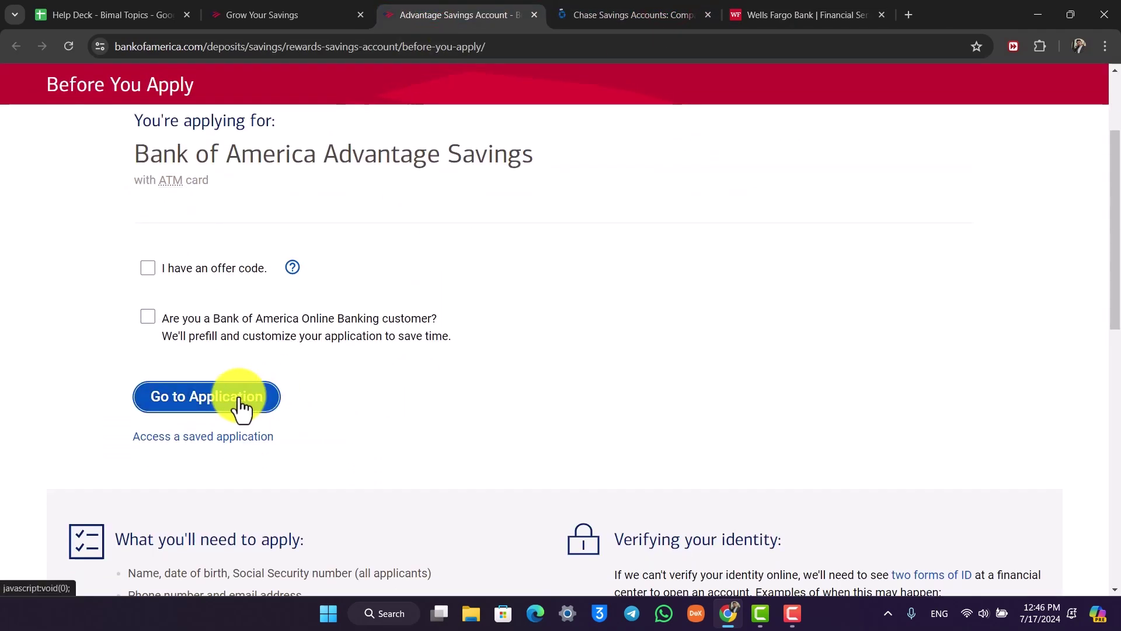
Choose Go to Application on the Before You Apply page
{"action": "left_click", "coordinate": [209, 410]}
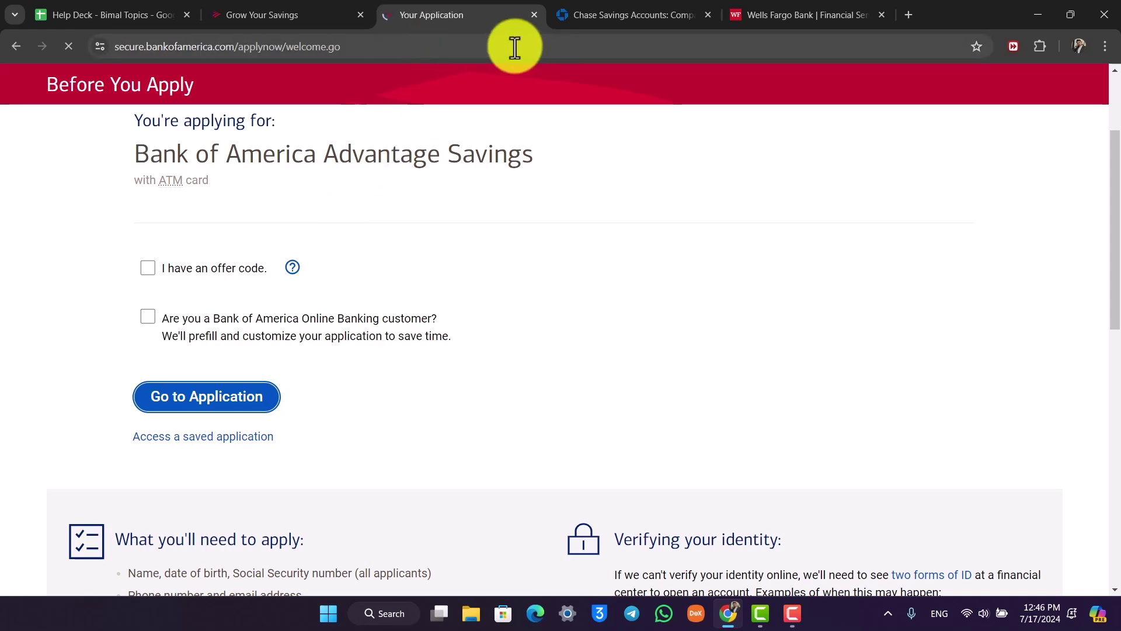
{"action": "scroll", "coordinate": [412, 272], "scroll_direction": "down", "scroll_amount": 2}
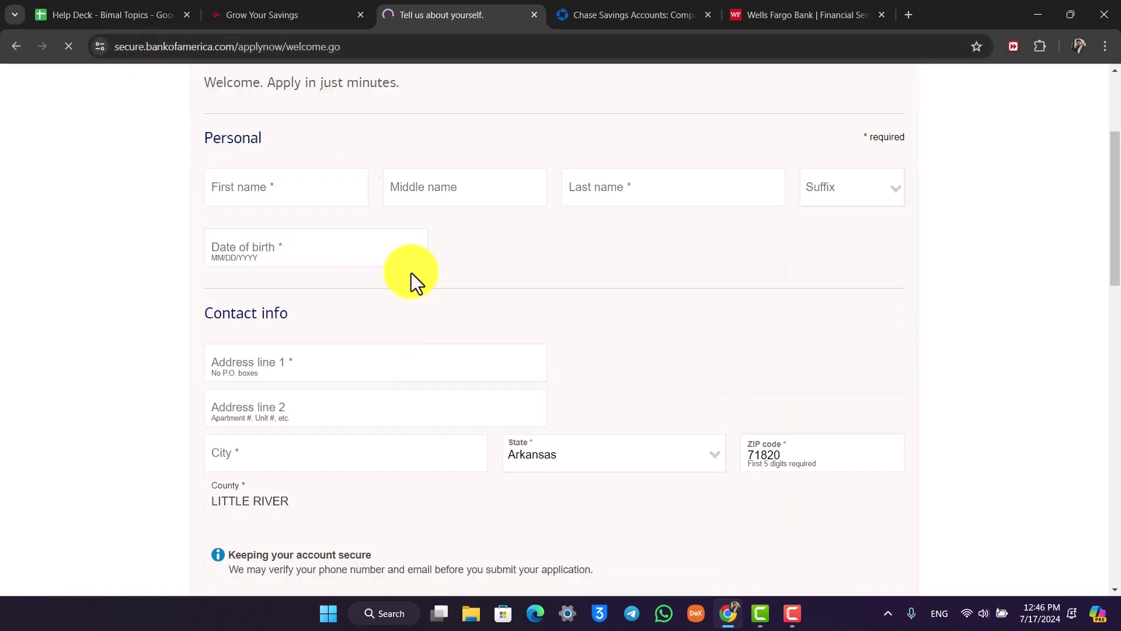
{"action": "scroll", "coordinate": [411, 272], "scroll_direction": "down", "scroll_amount": 1}
{"action": "scroll", "coordinate": [371, 286], "scroll_direction": "up", "scroll_amount": 2}
{"action": "scroll", "coordinate": [354, 277], "scroll_direction": "up", "scroll_amount": 1}
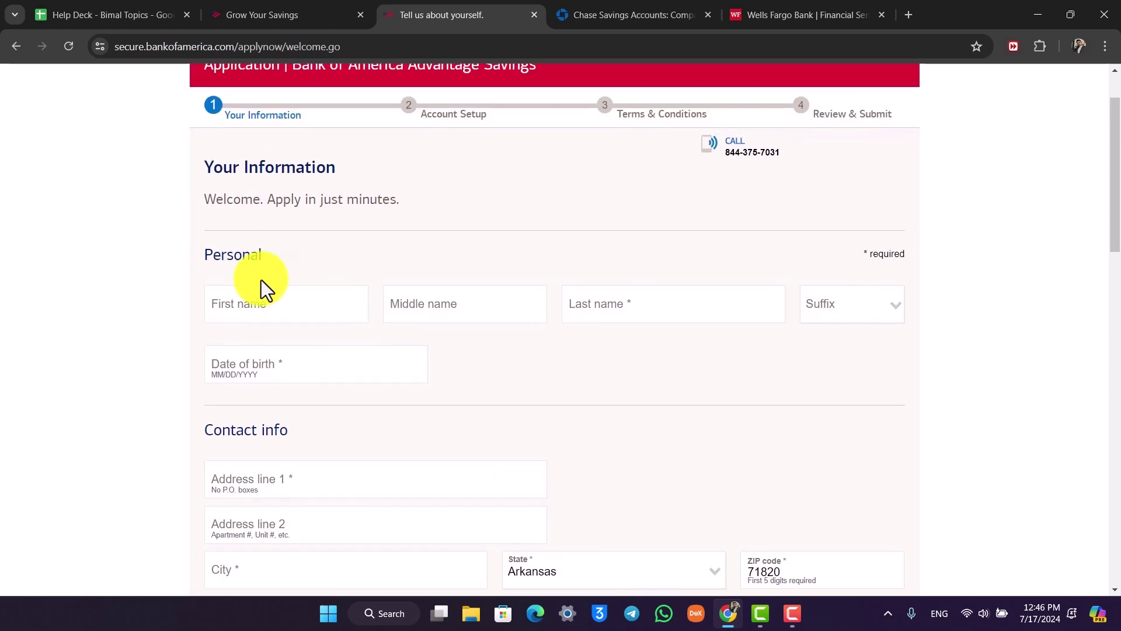
Click in the loaded Your Information section of the Advantage Savings form
{"action": "left_click", "coordinate": [220, 259]}
{"action": "left_click", "coordinate": [268, 257]}
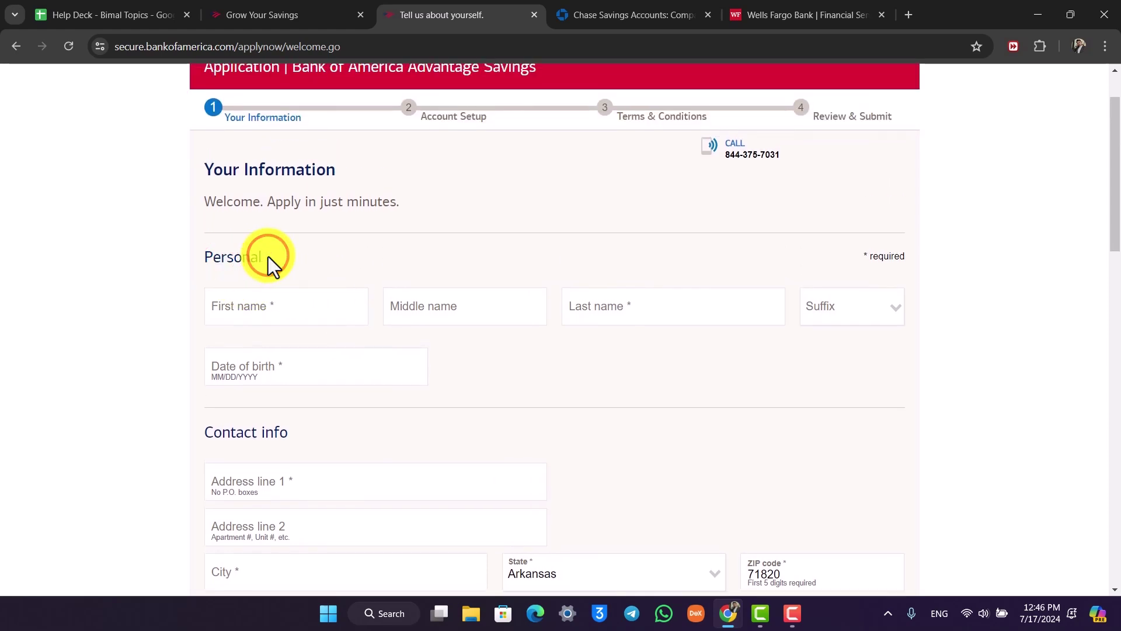